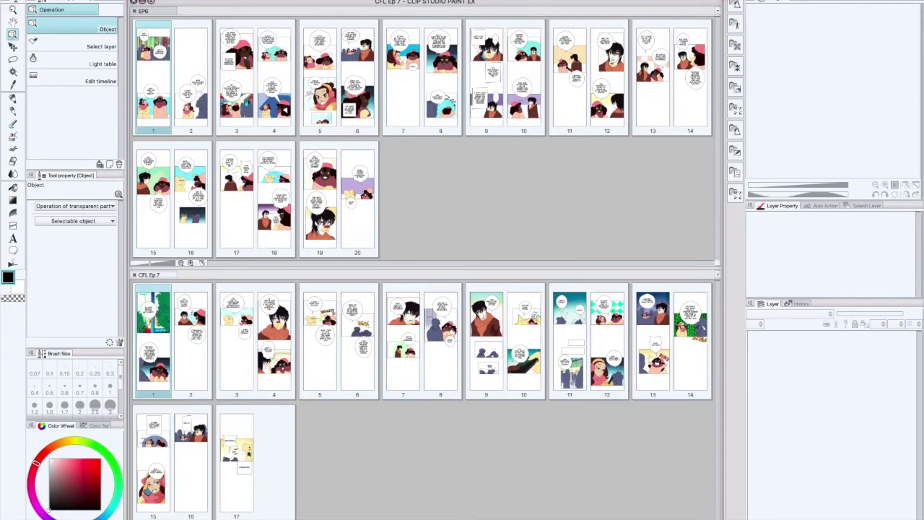
Step: Open the recent long top.jpg strip from the File menu, scroll through it, then close it
left_click(112, 0)
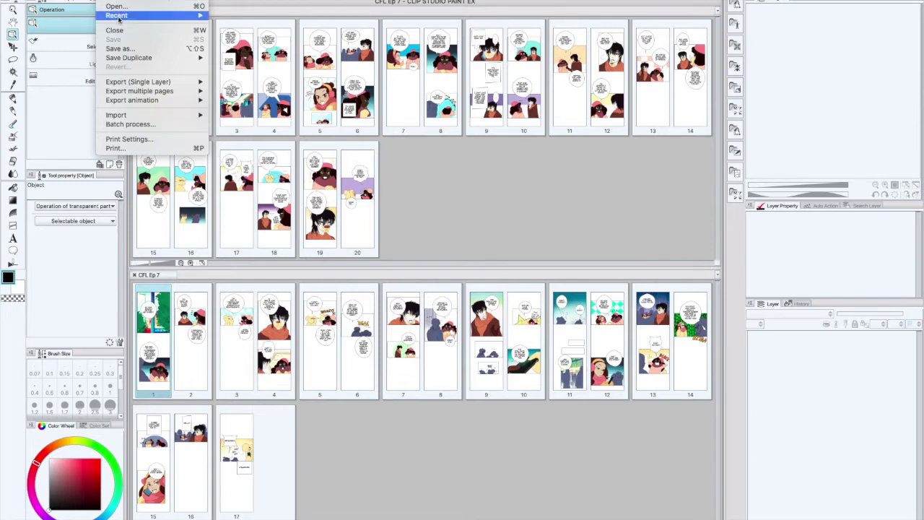
mouse_move(119, 16)
left_click(252, 15)
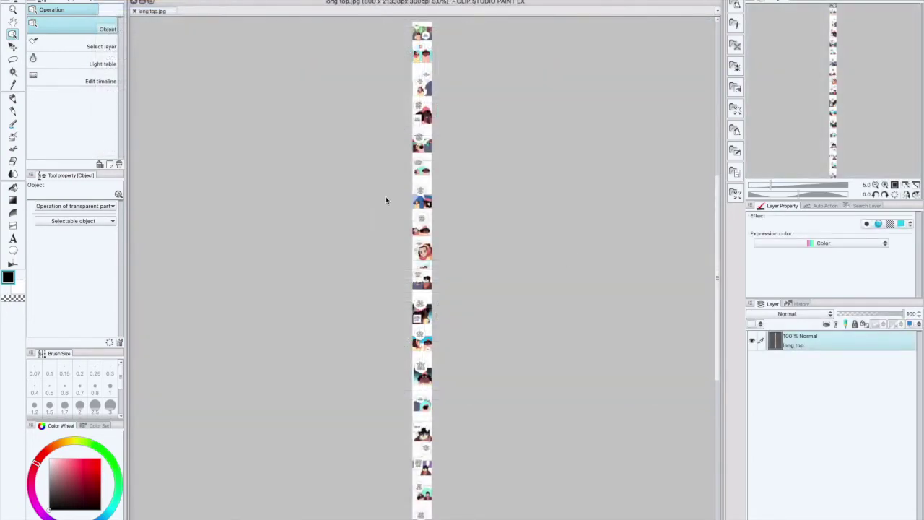
scroll(425, 190, "up", 1)
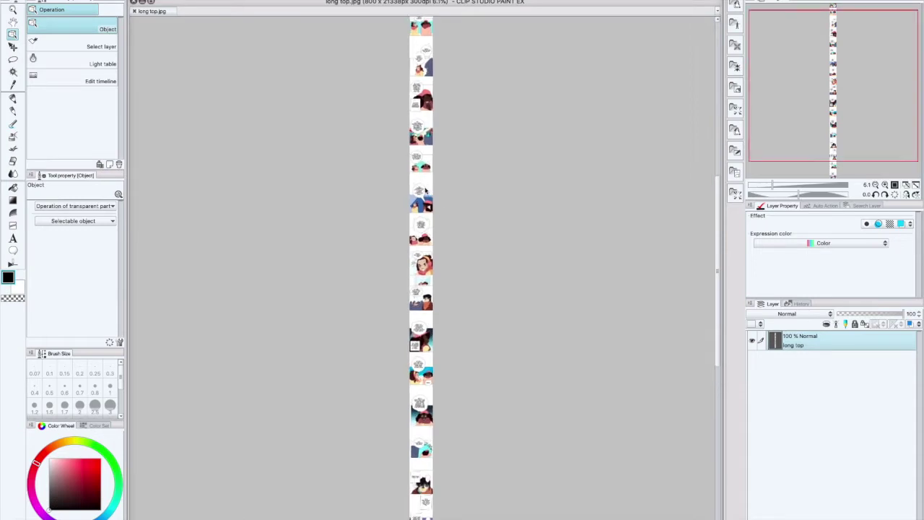
scroll(425, 190, "up", 6)
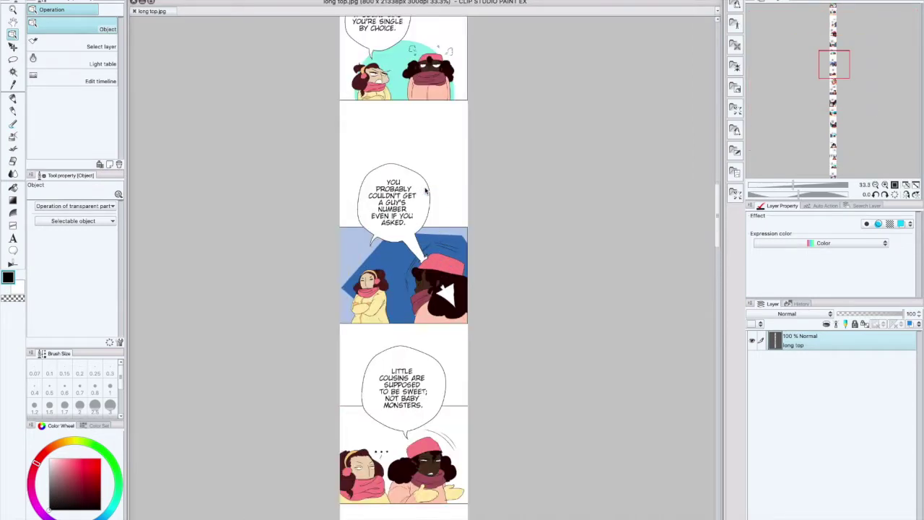
left_click_drag(716, 208, 720, 383)
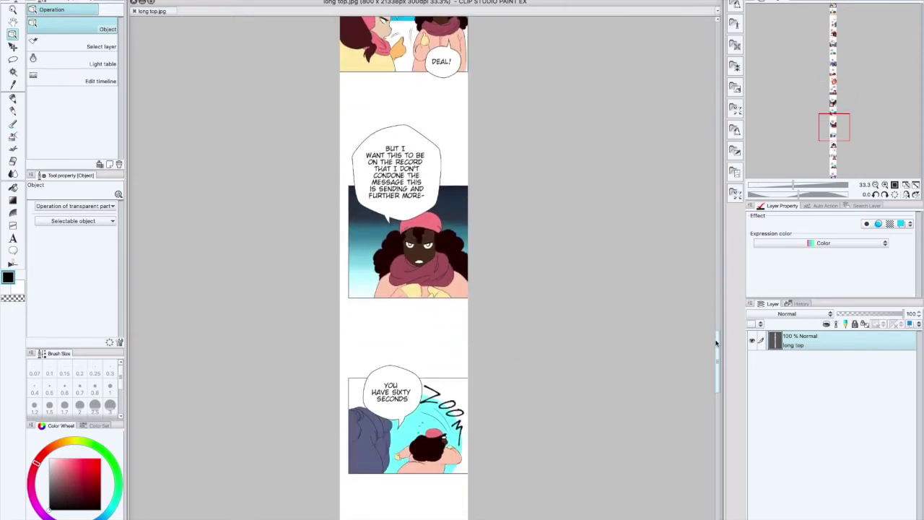
left_click_drag(716, 342, 720, 389)
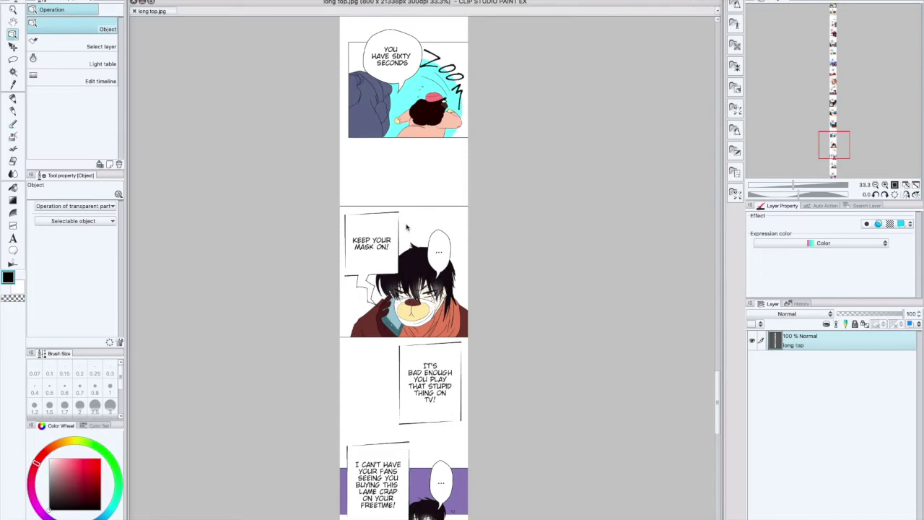
left_click(134, 11)
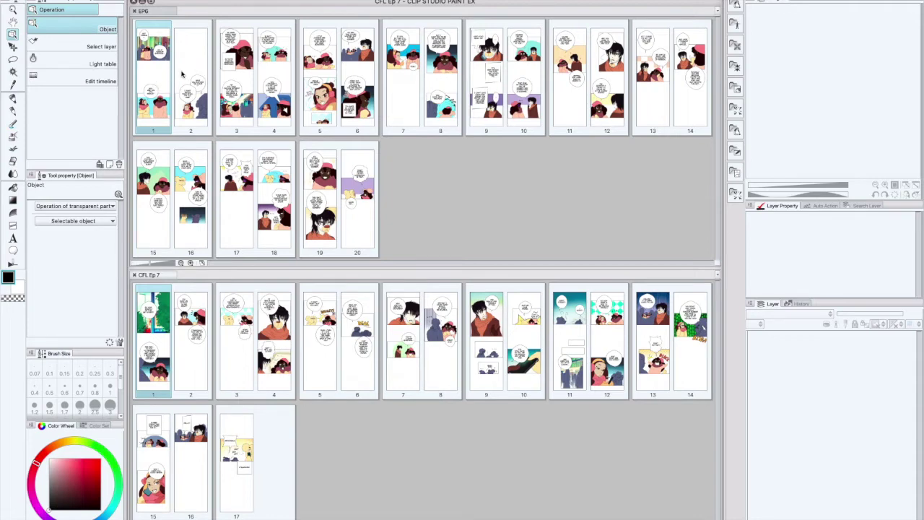
Step: Open page 1 of EP6 for editing from the page manager
left_click(180, 75)
left_click(224, 77)
left_click(283, 79)
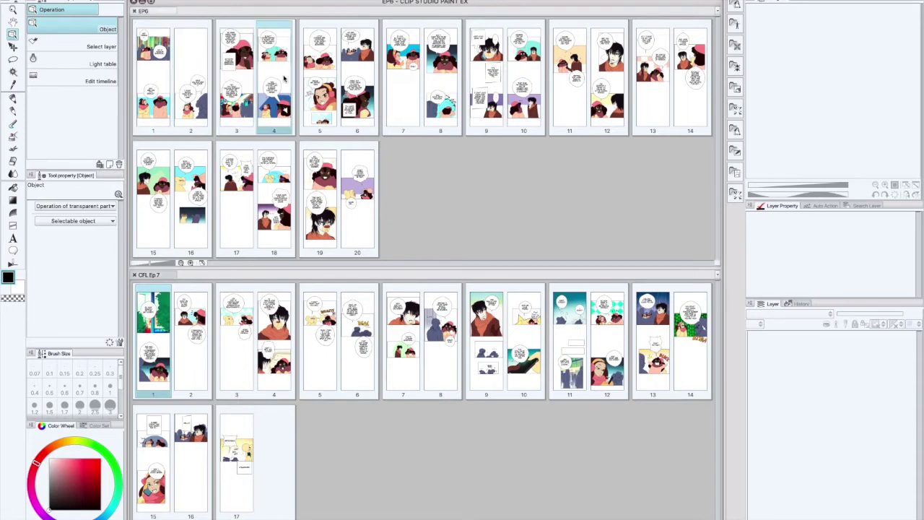
left_click(156, 75)
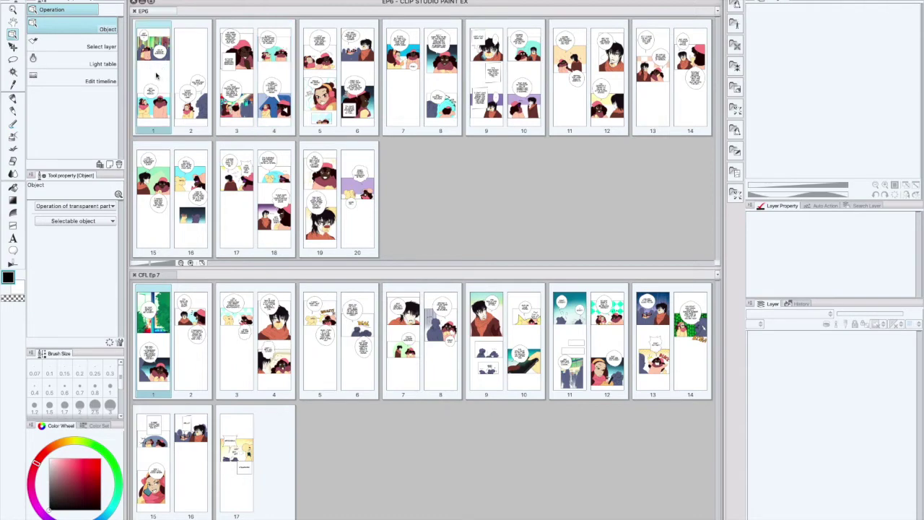
double_click(156, 75)
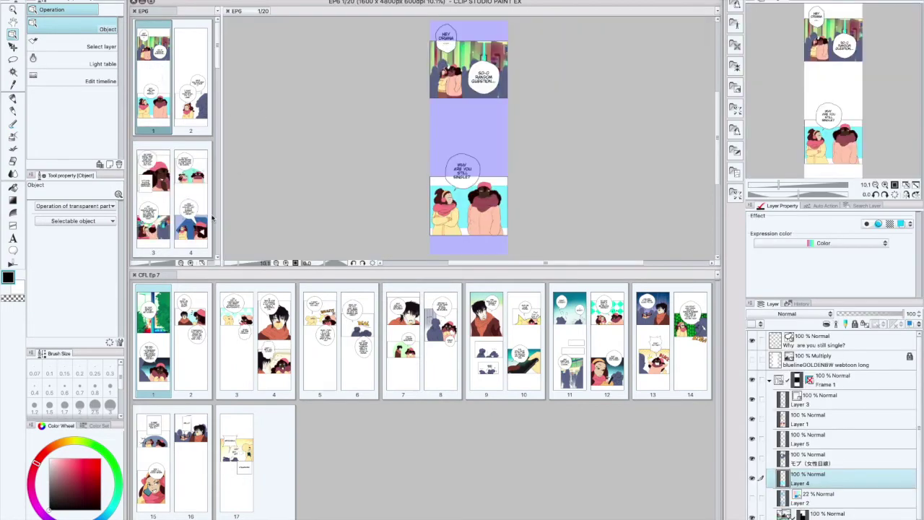
Step: Close the CFL Ep7 page list and show the blueline guide grid over page 1
left_click(134, 274)
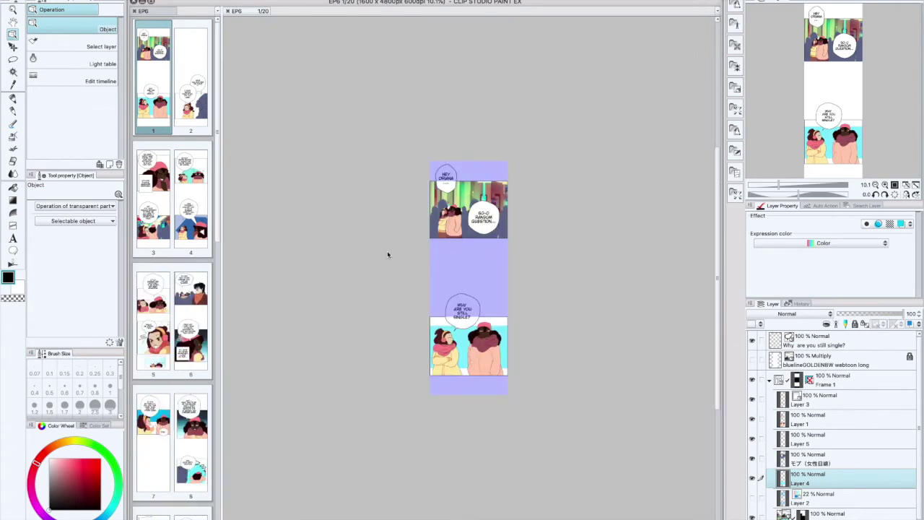
scroll(491, 230, "up", 5)
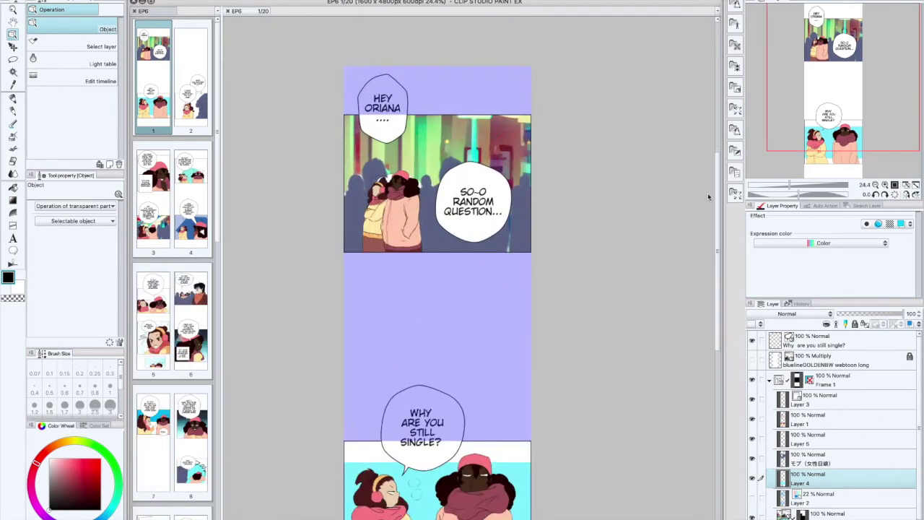
left_click_drag(717, 185, 717, 198)
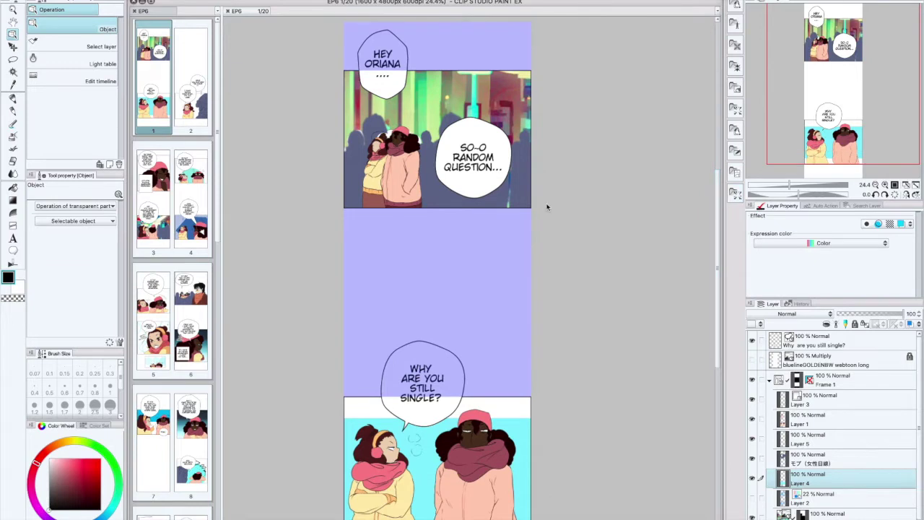
scroll(546, 207, "down", 2)
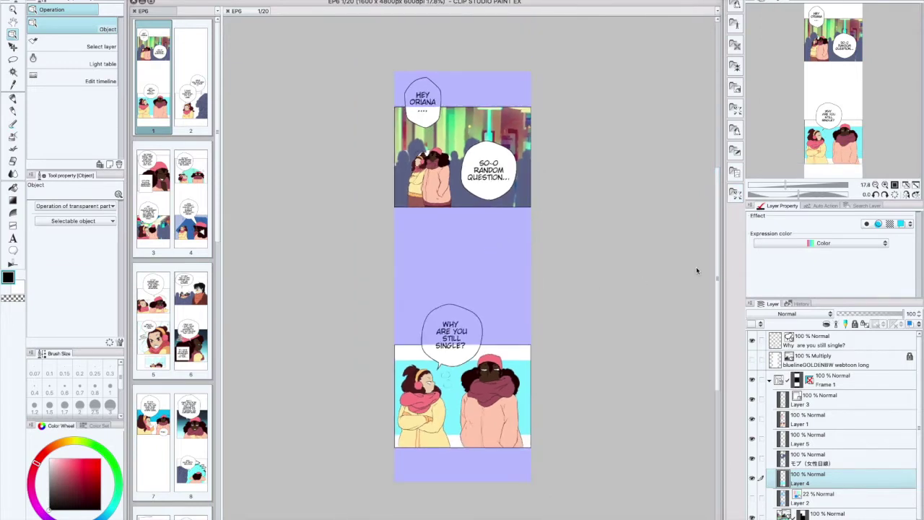
left_click_drag(717, 236, 717, 239)
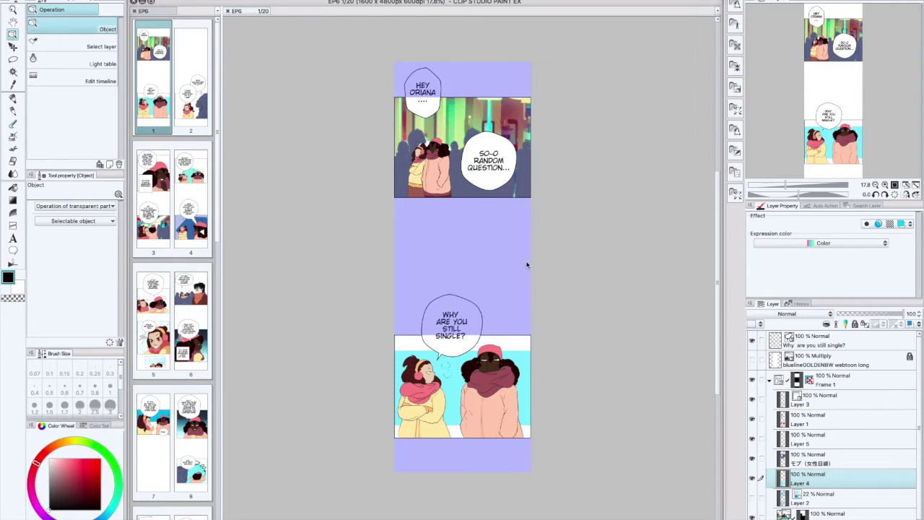
left_click(752, 360)
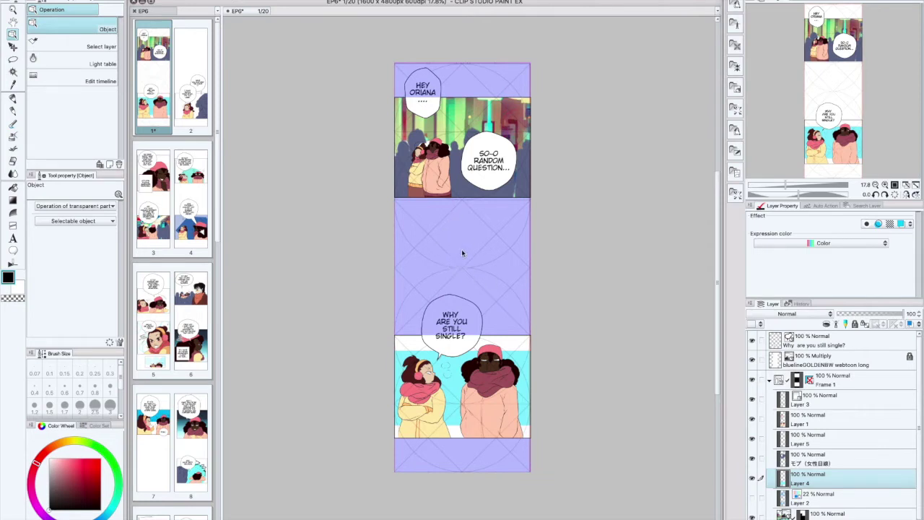
Step: Make the blueline layer active and switch to the Milli pen
left_click(752, 359)
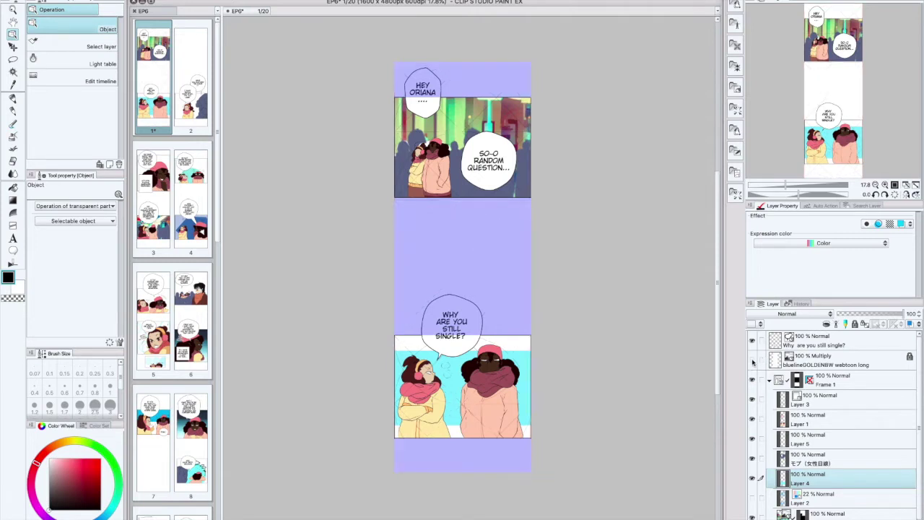
left_click(753, 359)
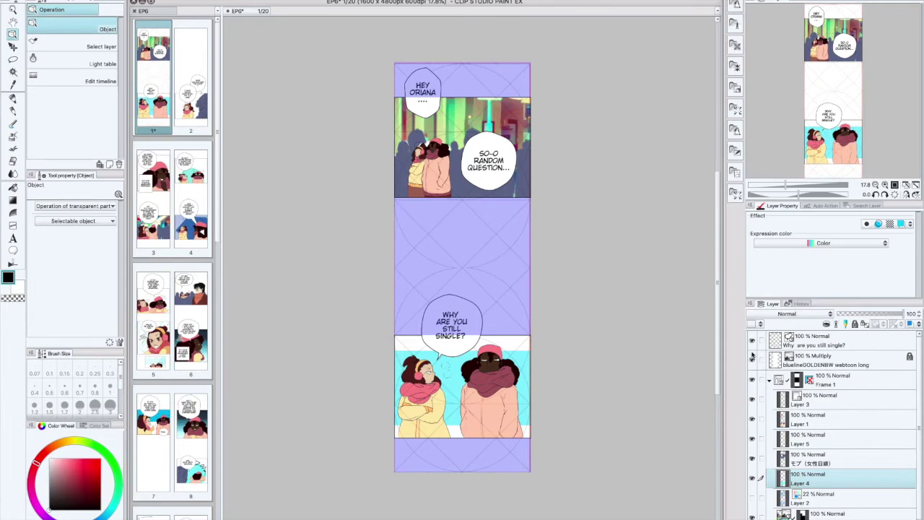
left_click(845, 360)
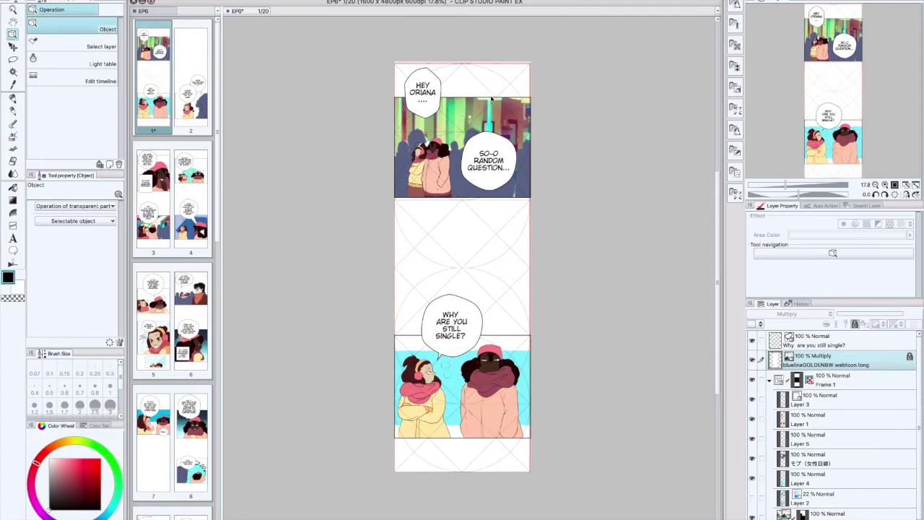
left_click(13, 97)
Step: Set the pen to red, move Layer 6 to the top of the stack and make it active
left_click(87, 469)
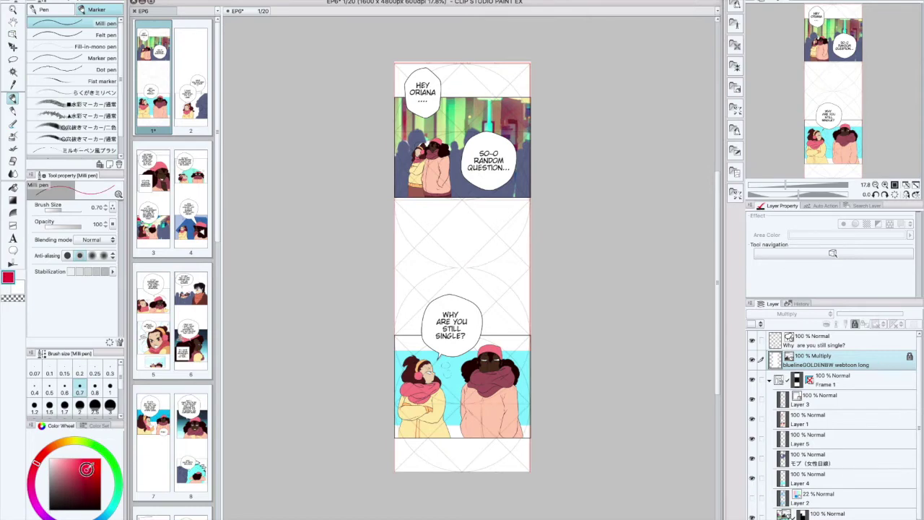
left_click(830, 513)
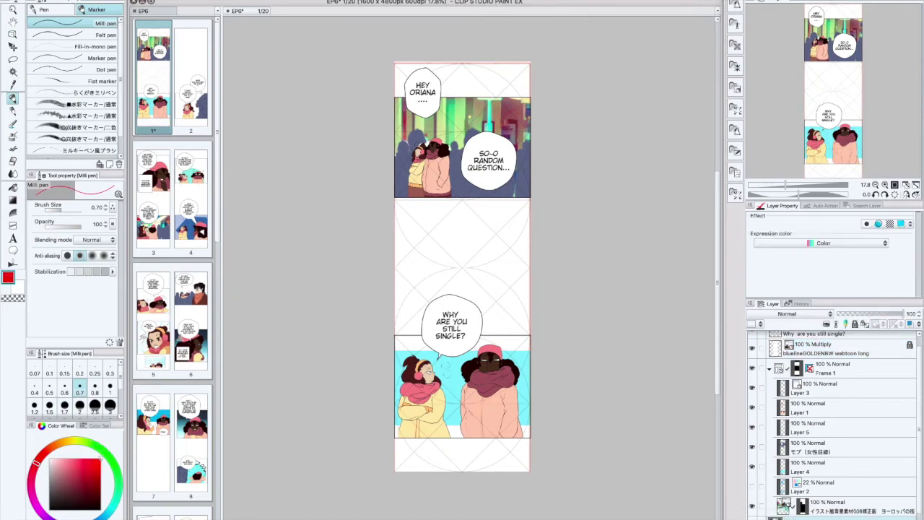
mouse_move(856, 498)
left_mouse_down()
mouse_move(844, 413)
mouse_move(854, 336)
mouse_move(852, 354)
left_mouse_up()
mouse_move(495, 101)
left_mouse_down()
mouse_move(505, 90)
mouse_move(504, 103)
left_mouse_up()
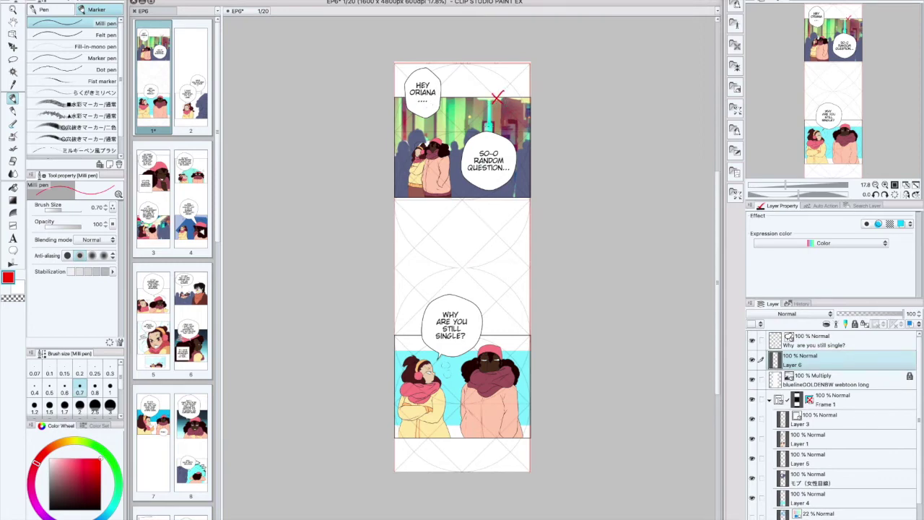
left_click_drag(817, 340, 821, 364)
left_click(819, 345)
Step: Cross out ORIANA, trace the top panel's edges and mark SINGLE? in red
left_click_drag(422, 91, 433, 102)
mouse_move(433, 91)
left_mouse_down()
mouse_move(422, 103)
mouse_move(531, 98)
left_mouse_up()
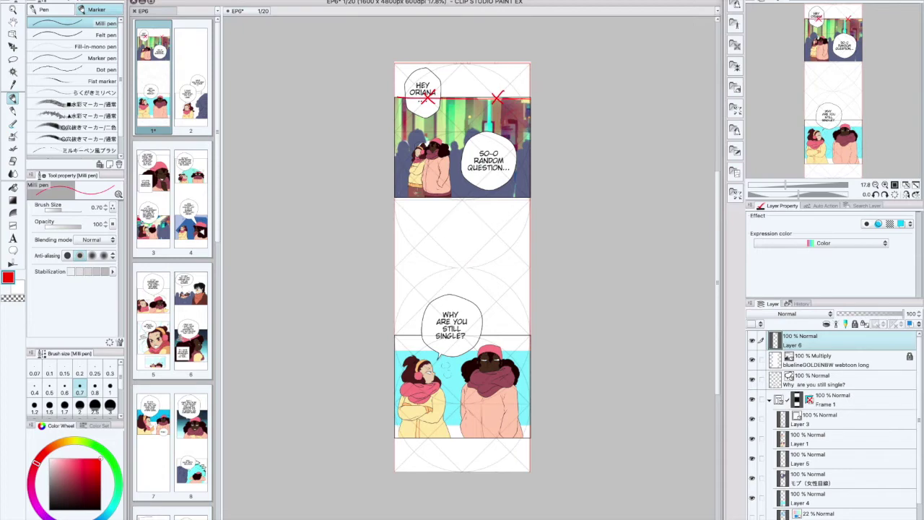
left_click_drag(395, 199, 531, 195)
mouse_move(467, 331)
left_mouse_down()
mouse_move(455, 344)
mouse_move(471, 344)
left_mouse_up()
mouse_move(470, 194)
left_mouse_down()
mouse_move(457, 206)
mouse_move(469, 207)
left_mouse_up()
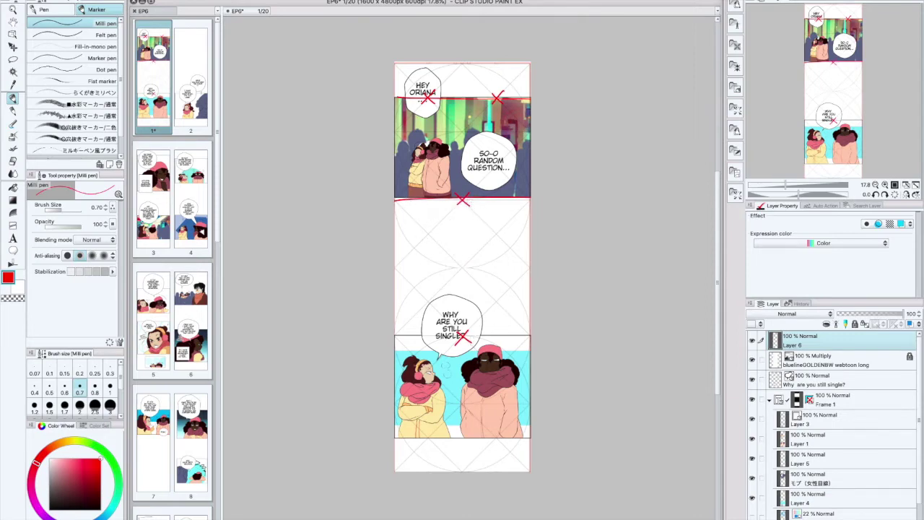
Step: Add red X's and circles below the bottom panel and on SINGLE, then start a middle panel box
left_click_drag(432, 432, 421, 442)
left_click_drag(422, 431, 432, 442)
mouse_move(504, 431)
left_mouse_down()
mouse_move(492, 443)
mouse_move(504, 443)
mouse_move(497, 430)
left_mouse_up()
left_click_drag(419, 431, 420, 430)
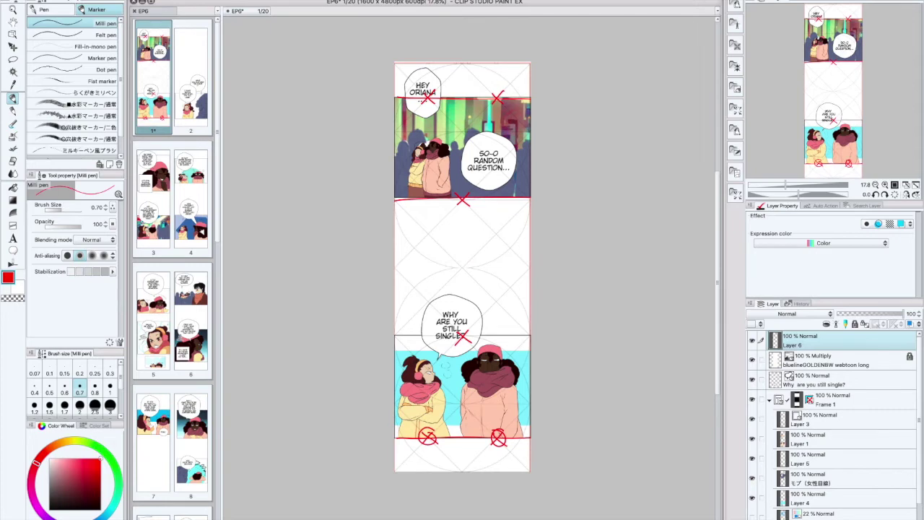
left_click_drag(468, 315, 476, 322)
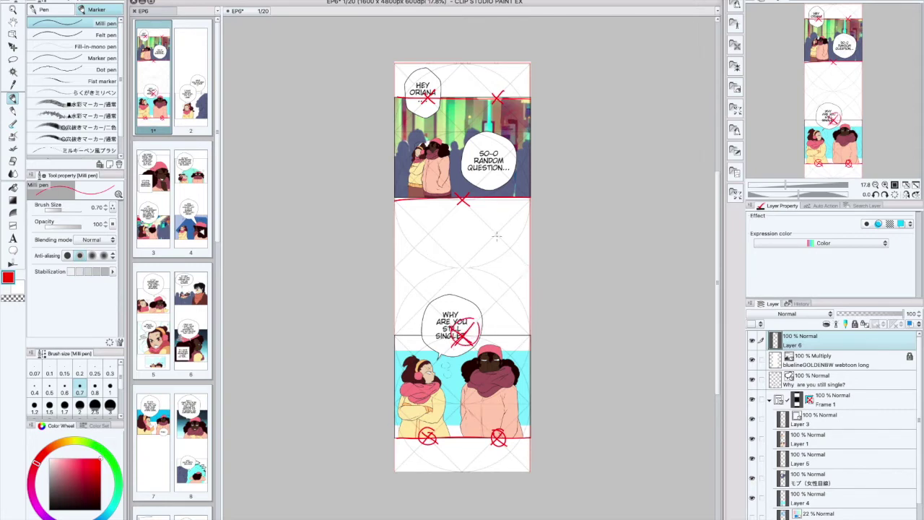
left_click_drag(416, 233, 524, 233)
mouse_move(413, 233)
left_mouse_down()
mouse_move(410, 290)
mouse_move(417, 252)
left_mouse_up()
Step: Close the middle panel box, sketch a small figure inside, and X its corners
mouse_move(416, 244)
left_mouse_down()
mouse_move(416, 292)
mouse_move(409, 291)
mouse_move(524, 288)
left_mouse_up()
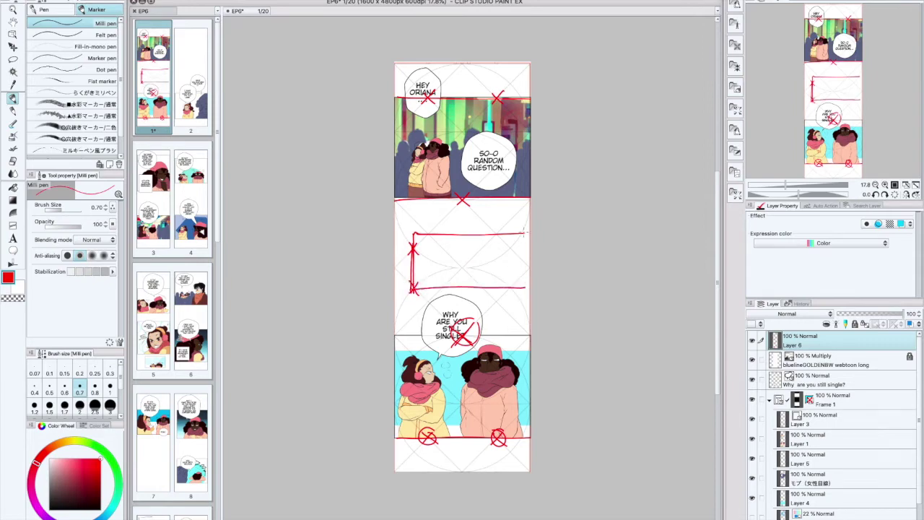
left_click_drag(525, 233, 524, 288)
mouse_move(459, 264)
left_mouse_down()
mouse_move(455, 280)
mouse_move(468, 286)
mouse_move(477, 262)
mouse_move(487, 283)
left_mouse_up()
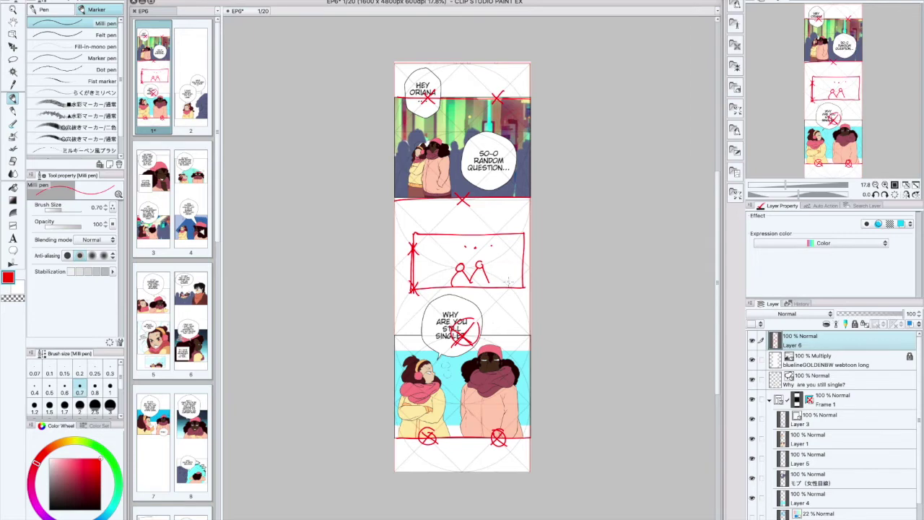
left_click_drag(515, 283, 505, 294)
left_click_drag(506, 283, 517, 294)
mouse_move(503, 229)
left_mouse_down()
mouse_move(492, 240)
mouse_move(504, 240)
left_mouse_up()
left_click_drag(434, 228, 423, 240)
left_click_drag(423, 228, 435, 240)
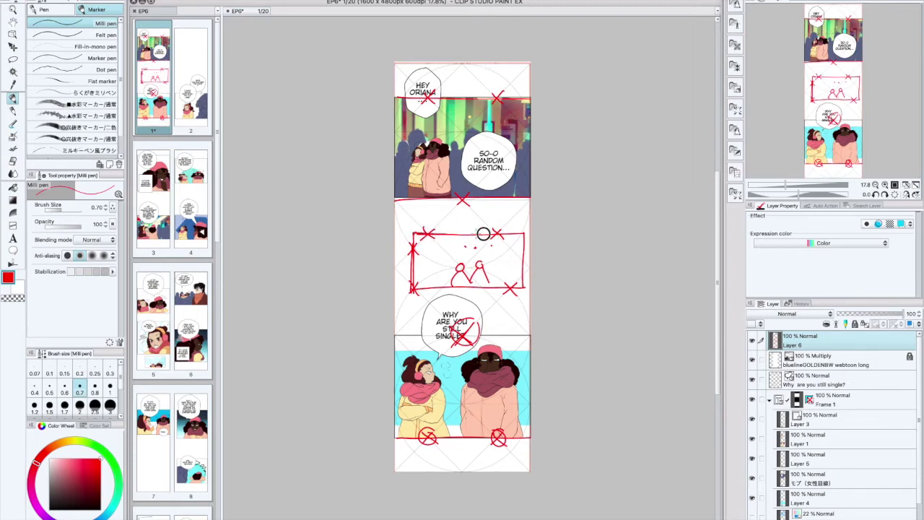
Step: Redraw the middle panel's edges, then select all on Layer 6 and delete every red mark
left_click_drag(401, 289, 538, 292)
left_click_drag(398, 234, 531, 233)
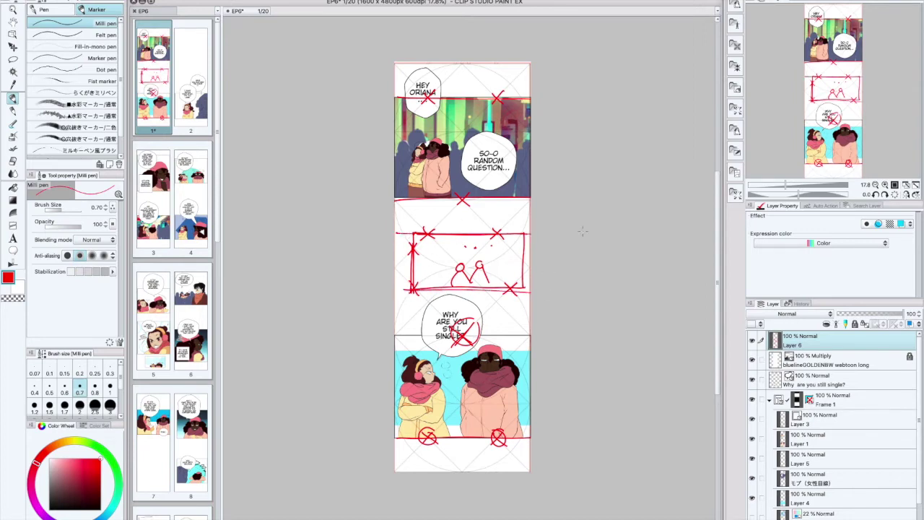
left_click_drag(414, 226, 414, 287)
left_click_drag(511, 223, 512, 284)
key("ctrl+z")
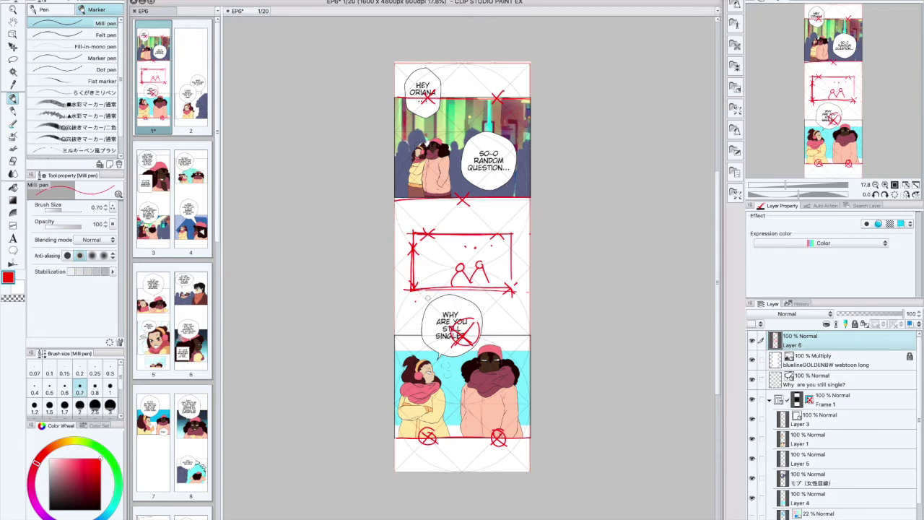
mouse_move(477, 292)
left_mouse_down()
mouse_move(525, 290)
mouse_move(498, 290)
left_mouse_up()
left_click_drag(512, 267, 511, 290)
key("ctrl+a")
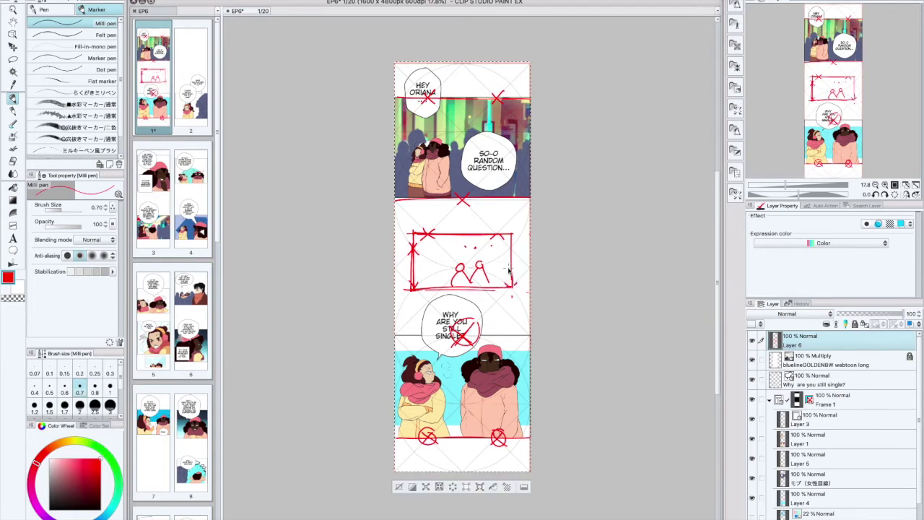
key("Delete")
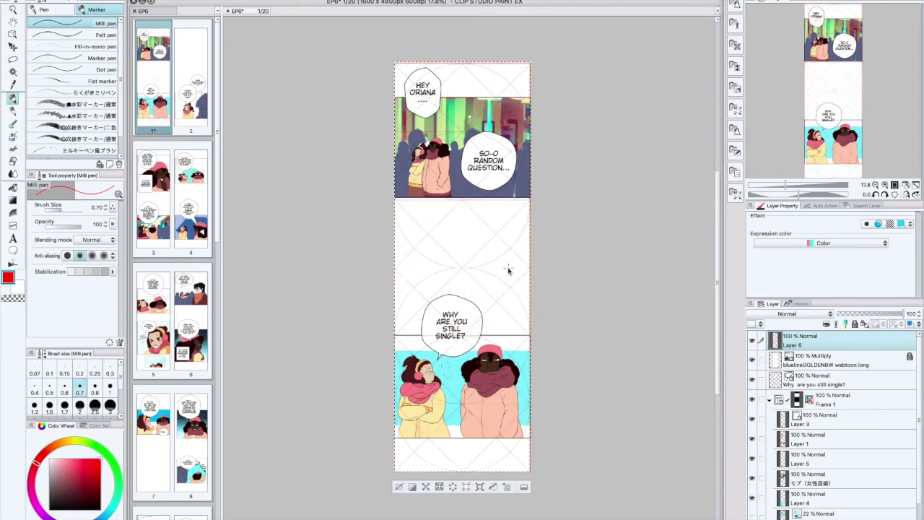
Step: Deselect, then toggle the bluelineGOLDENBW guide layer a few times and leave it hidden
key("ctrl+d")
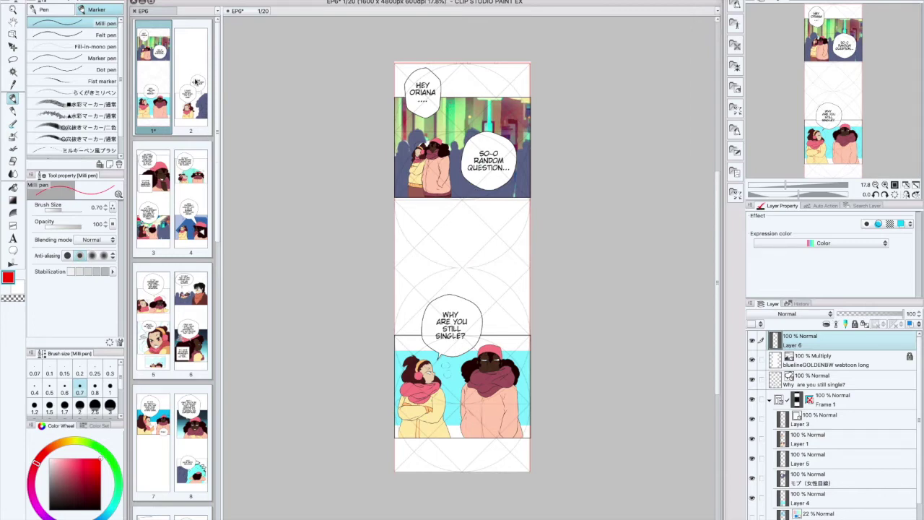
left_click(752, 361)
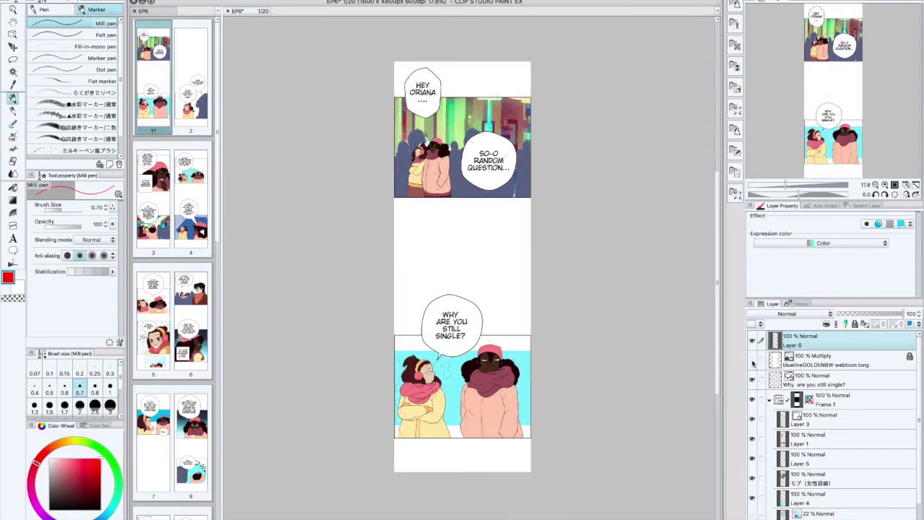
left_click(752, 361)
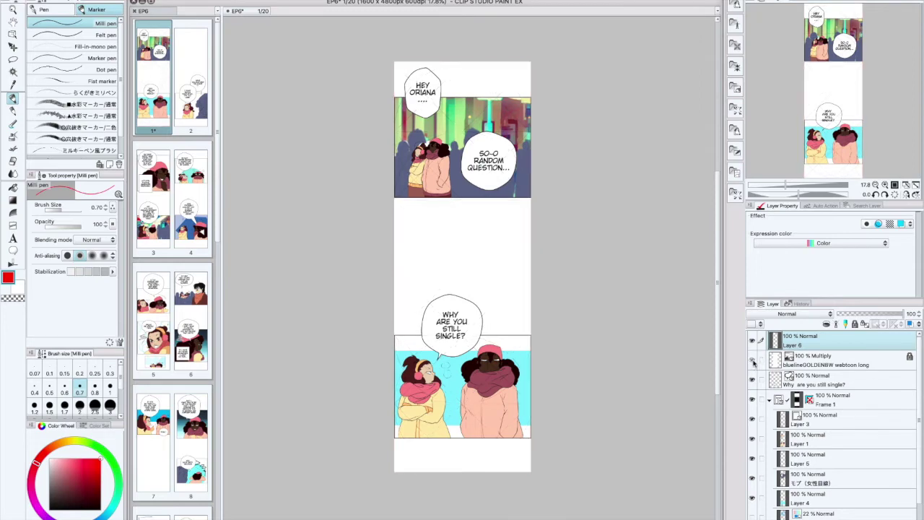
left_click(752, 361)
left_click(752, 361)
left_click(752, 361)
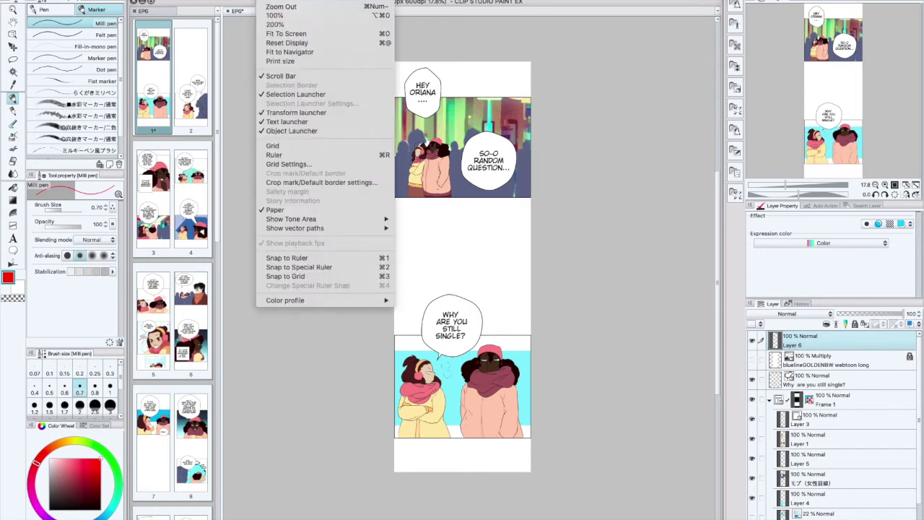
key("Escape")
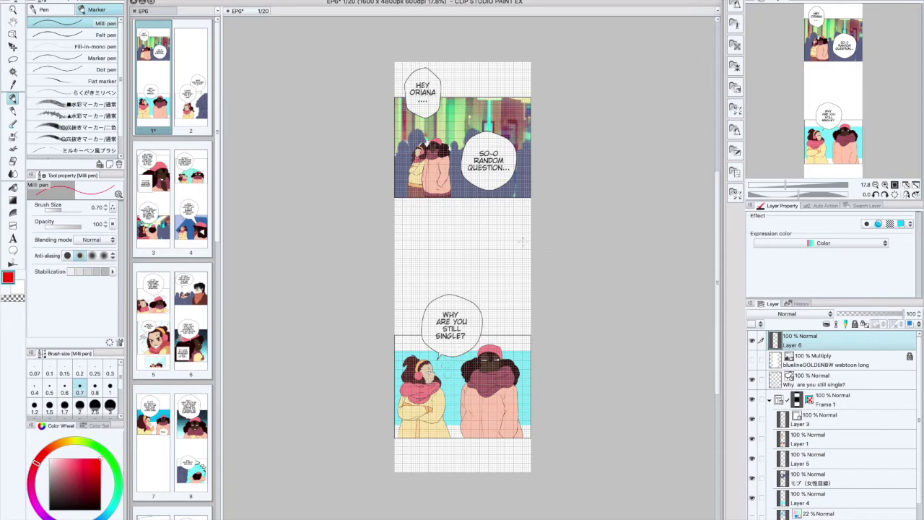
left_click(753, 361)
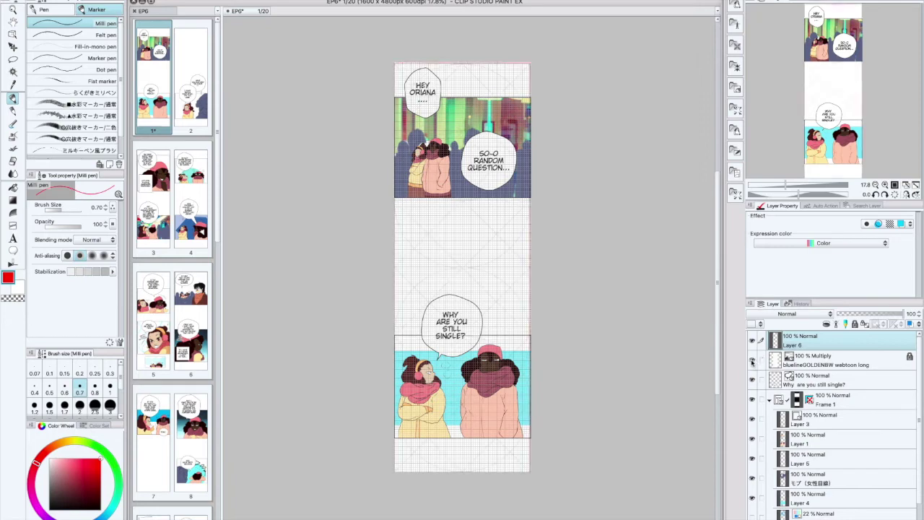
left_click(753, 361)
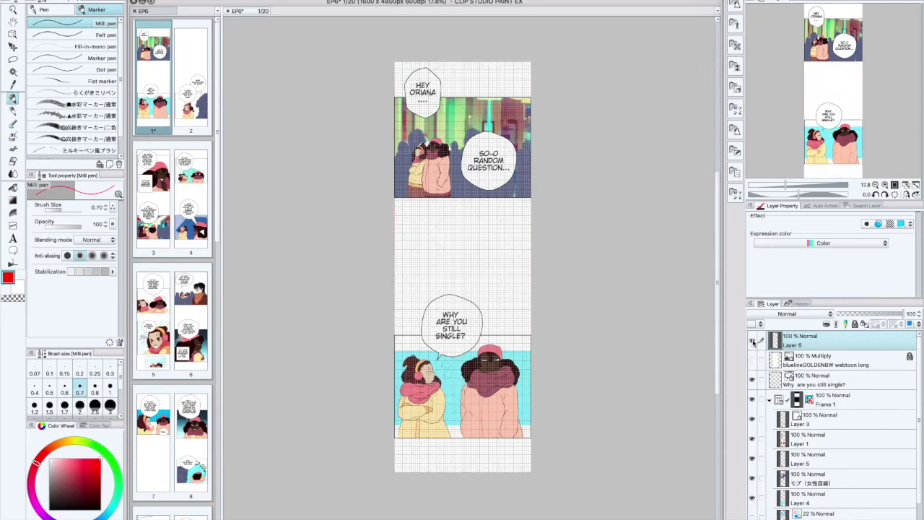
left_click(289, 0)
mouse_move(261, 0)
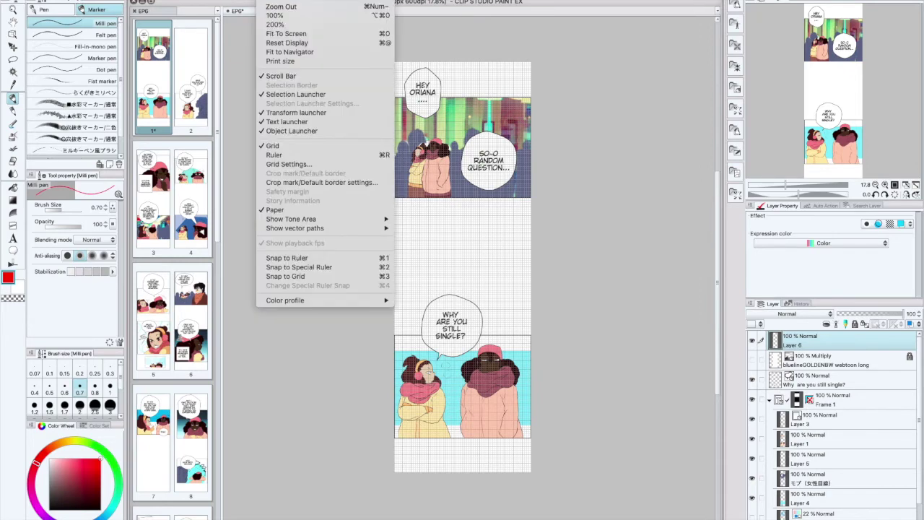
left_click(274, 144)
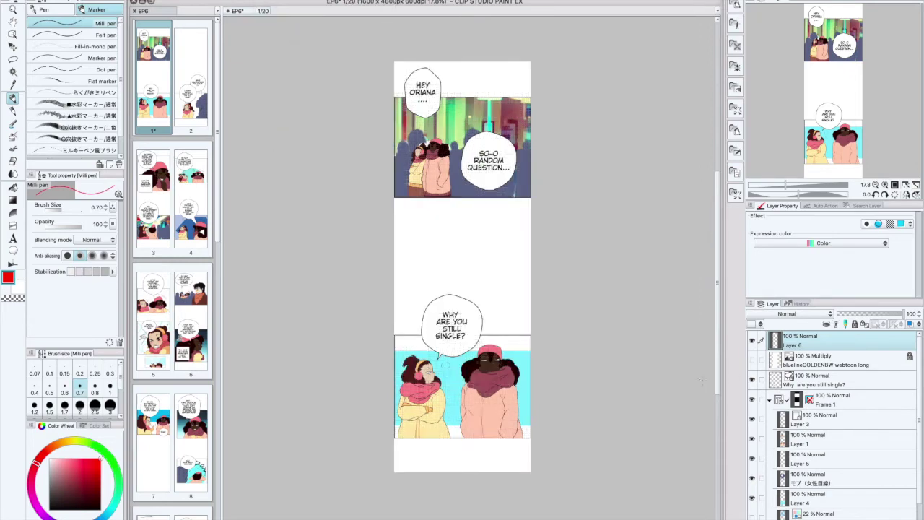
Step: Show the blueline guides, hide the Frame 1 artwork and balloons, and start a red panel box
left_click(751, 360)
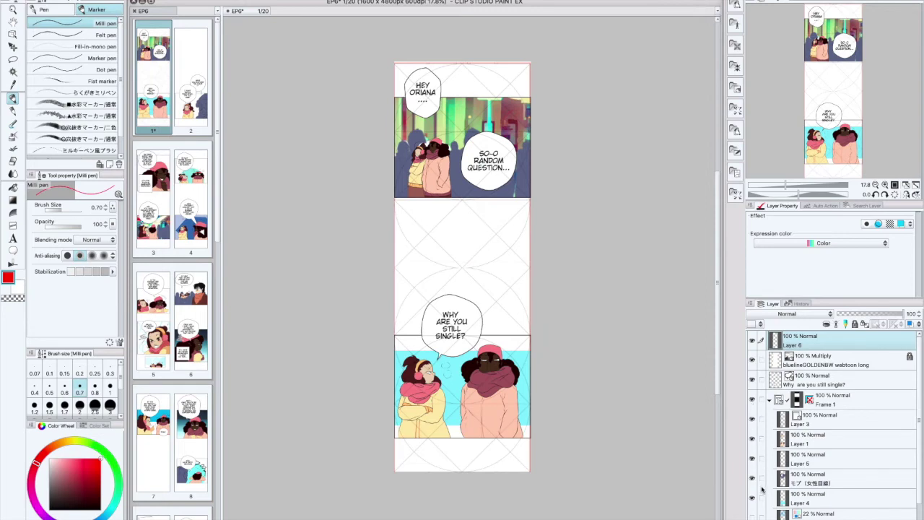
left_click(752, 399)
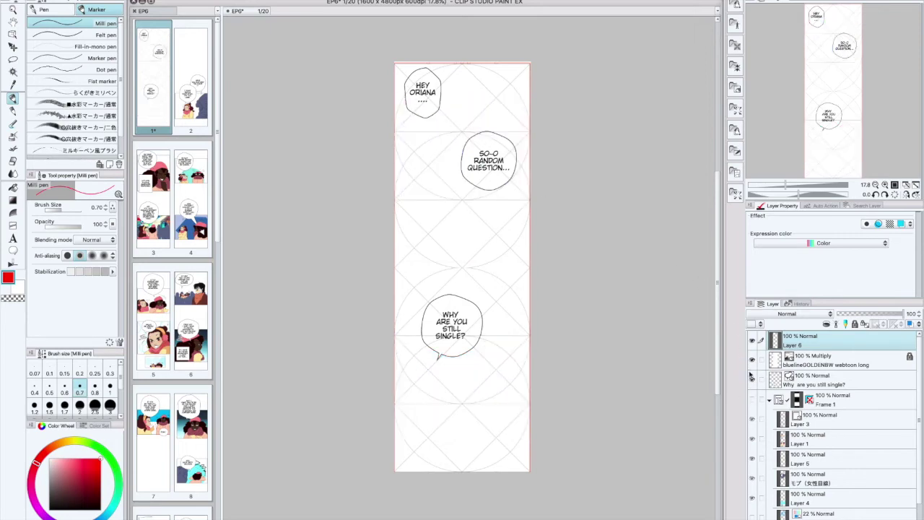
left_click(752, 378)
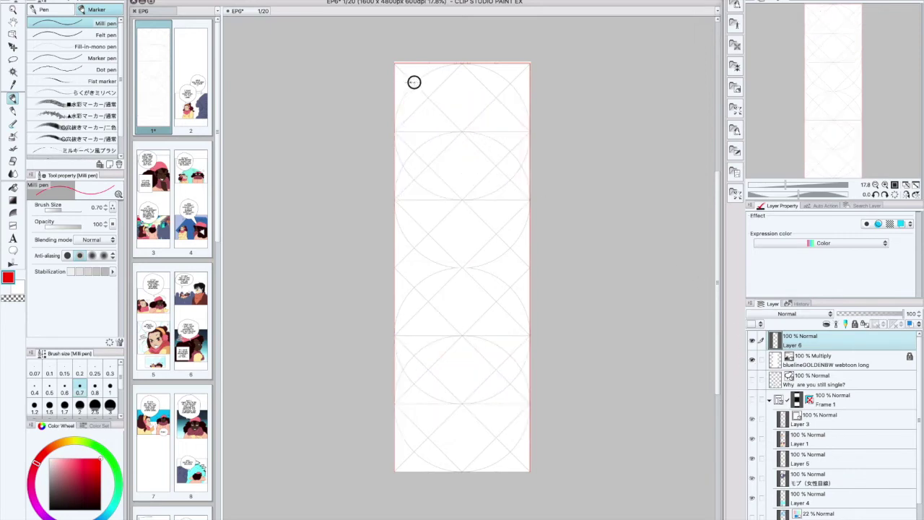
left_click_drag(410, 81, 519, 81)
Step: Close the first red panel box and draw a second one below it with X marks
mouse_move(410, 82)
left_mouse_down()
mouse_move(414, 131)
mouse_move(514, 127)
mouse_move(515, 79)
left_mouse_up()
mouse_move(412, 148)
left_mouse_down()
mouse_move(510, 154)
mouse_move(512, 192)
mouse_move(502, 200)
mouse_move(414, 175)
mouse_move(413, 150)
left_mouse_up()
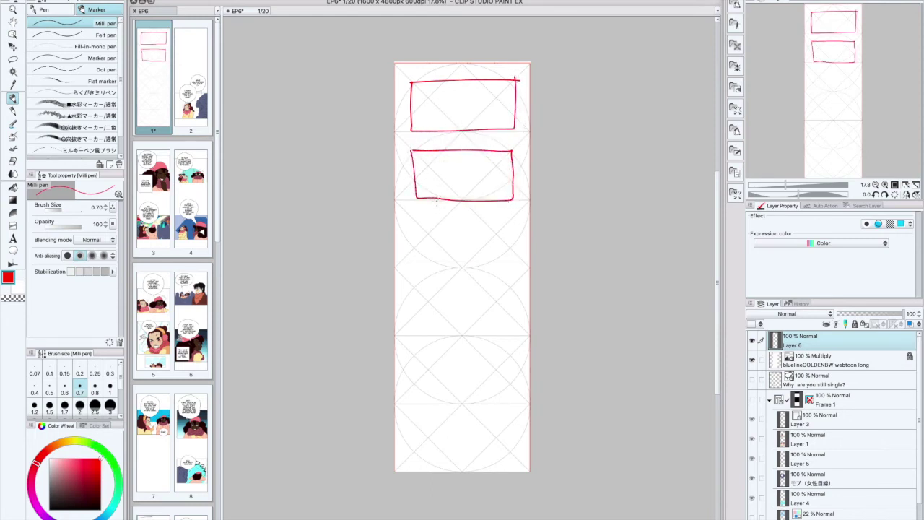
left_click_drag(414, 199, 426, 197)
left_click(425, 192)
mouse_move(418, 173)
left_mouse_down()
mouse_move(410, 185)
mouse_move(418, 184)
left_mouse_up()
left_click_drag(409, 147, 419, 156)
left_click_drag(420, 148, 409, 157)
Step: Sketch a third red panel box, mark it with an X, and start a fourth
mouse_move(430, 233)
left_mouse_down()
mouse_move(409, 232)
mouse_move(413, 288)
left_mouse_up()
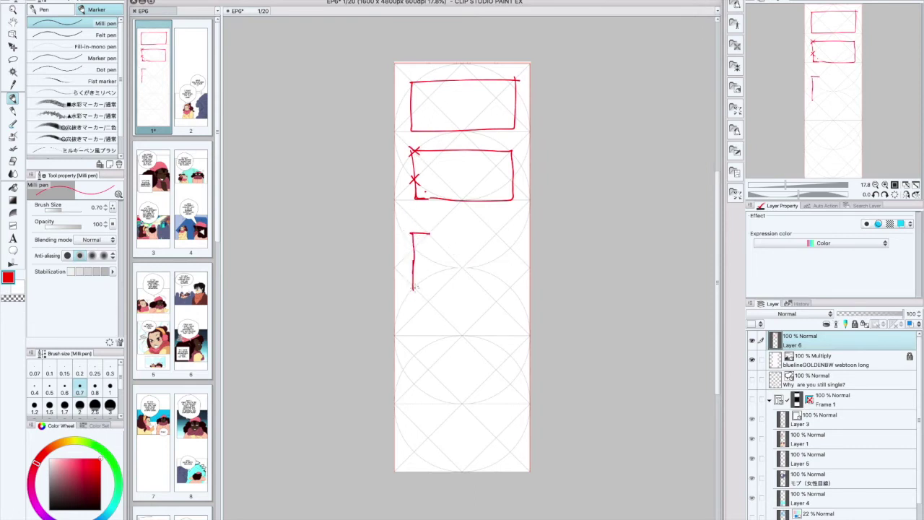
left_click_drag(422, 231, 477, 230)
mouse_move(466, 232)
left_mouse_down()
mouse_move(462, 288)
mouse_move(411, 291)
left_mouse_up()
mouse_move(467, 258)
left_mouse_down()
mouse_move(460, 269)
mouse_move(470, 275)
left_mouse_up()
mouse_move(518, 300)
left_mouse_down()
mouse_move(425, 304)
mouse_move(441, 301)
mouse_move(416, 322)
mouse_move(414, 361)
mouse_move(514, 360)
mouse_move(517, 303)
mouse_move(515, 363)
left_mouse_up()
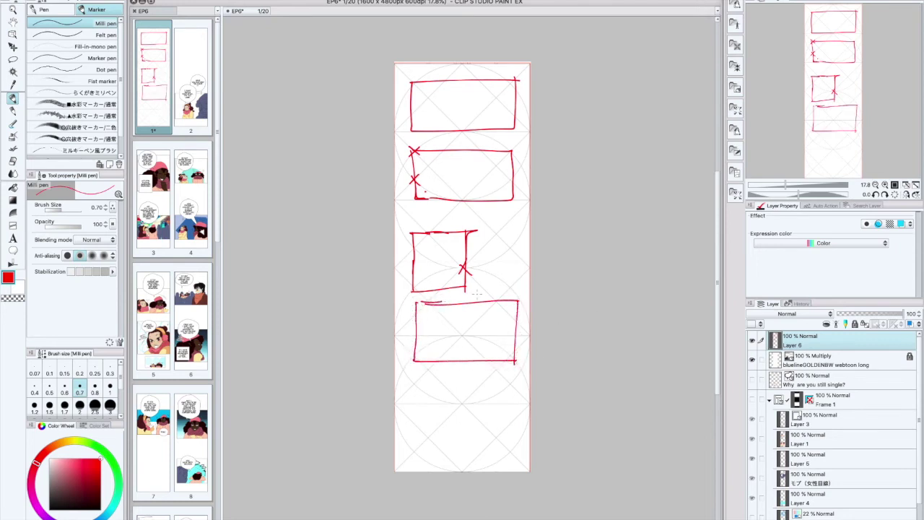
scroll(477, 294, "down", 2)
scroll(476, 294, "up", 5)
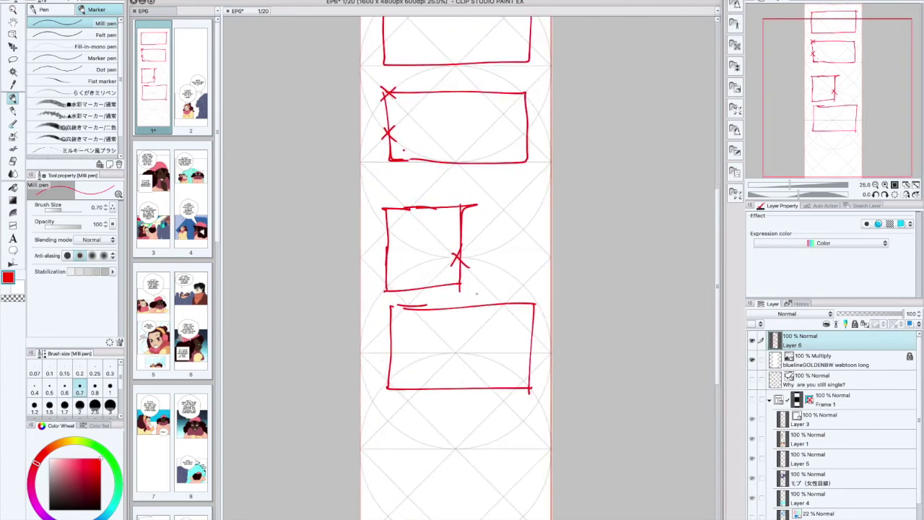
Step: Show the Frame 1 artwork again and hide Layer 6's red sketch and the blueline guides
left_click(751, 400)
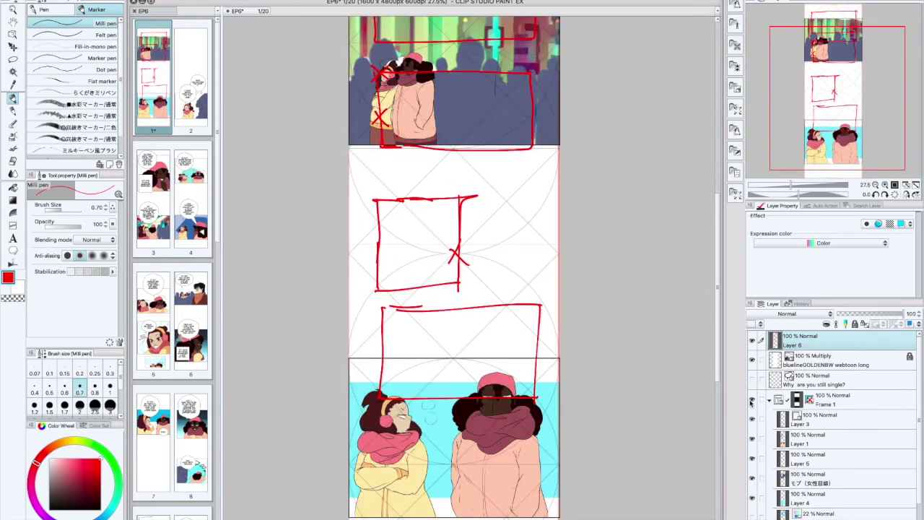
left_click(751, 399)
left_click(752, 399)
left_click(752, 339)
scroll(490, 344, "up", 1)
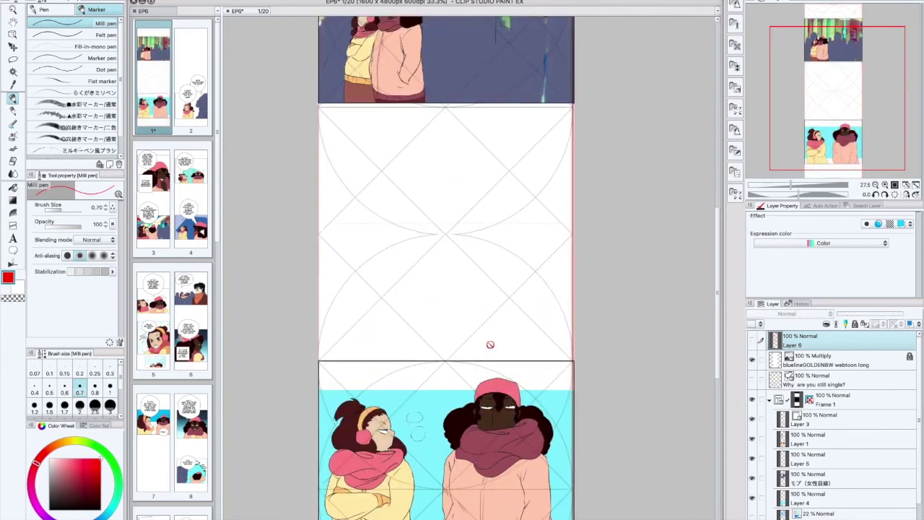
scroll(490, 345, "down", 2)
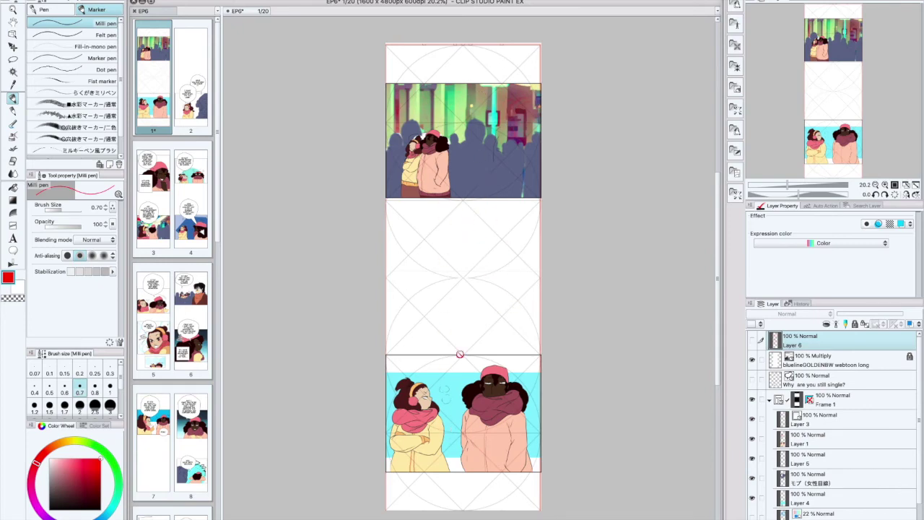
left_click(752, 358)
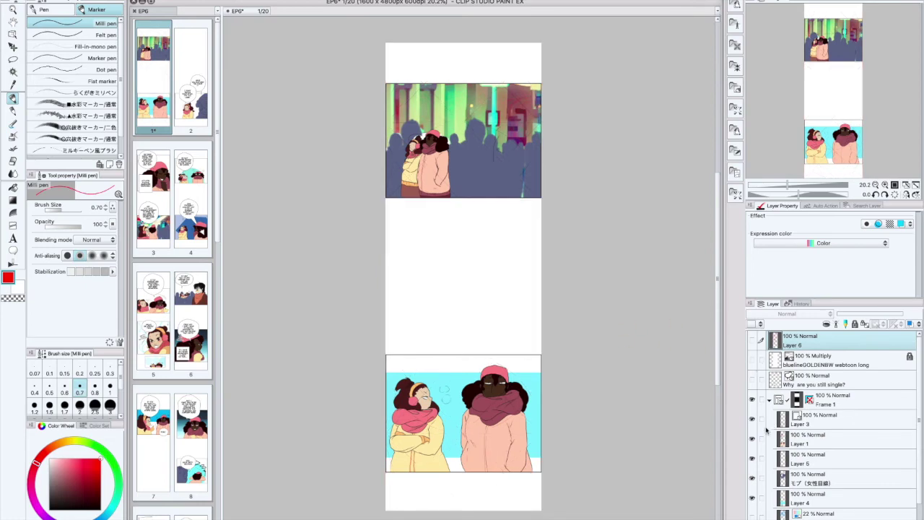
Step: Compare the guides alone, then show Frame 1 and the balloons with the blueline layer hidden
left_click(751, 399)
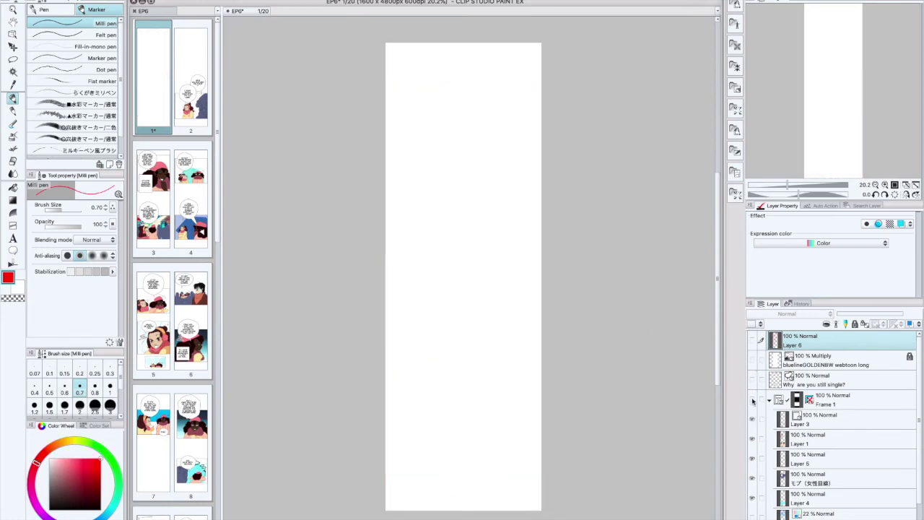
left_click(752, 361)
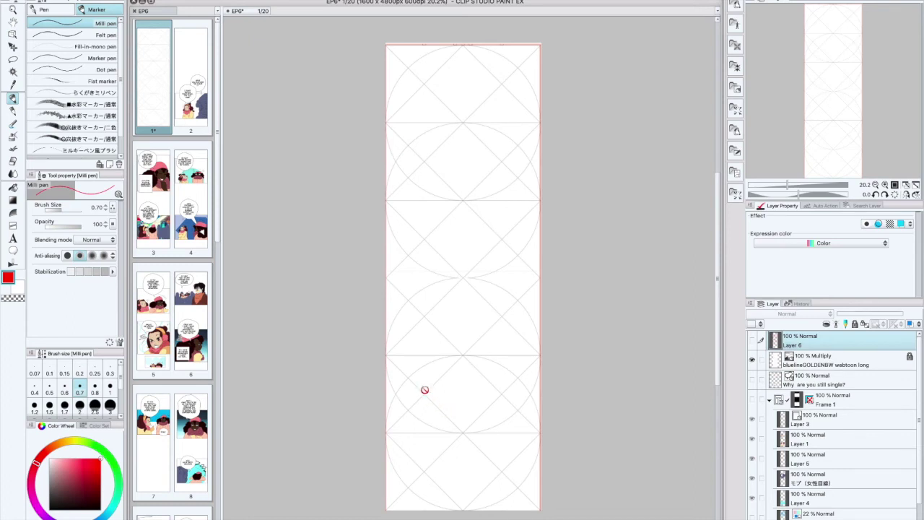
left_click(752, 399)
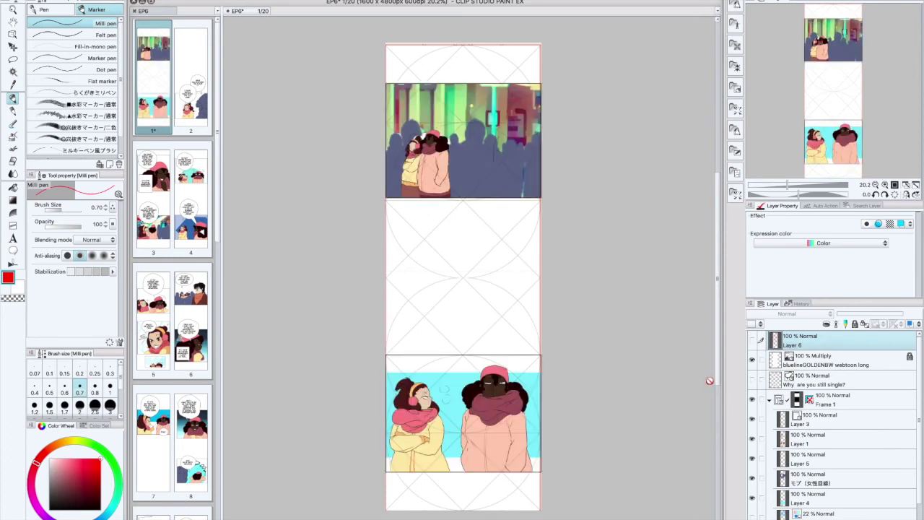
left_click(752, 379)
left_click(752, 360)
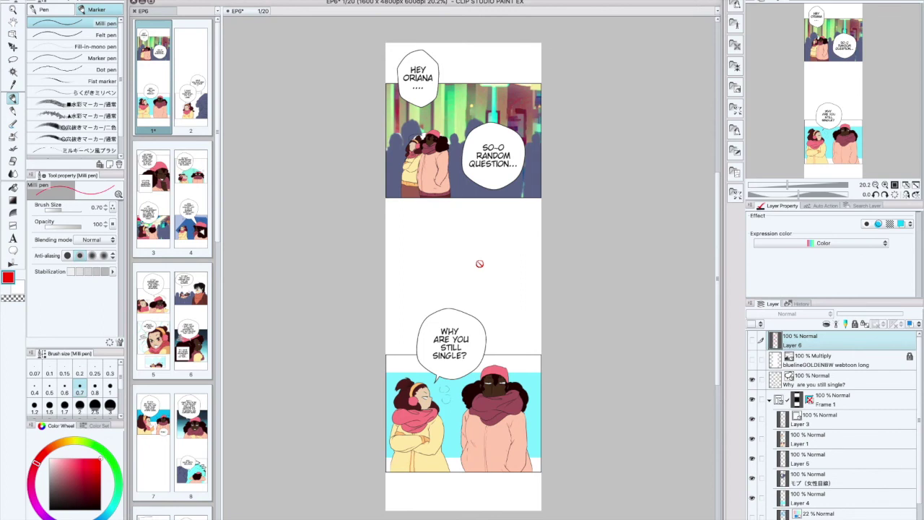
Step: Close the EP6 page 1 tab and choose Do Not Save
left_click(229, 11)
left_click(438, 195)
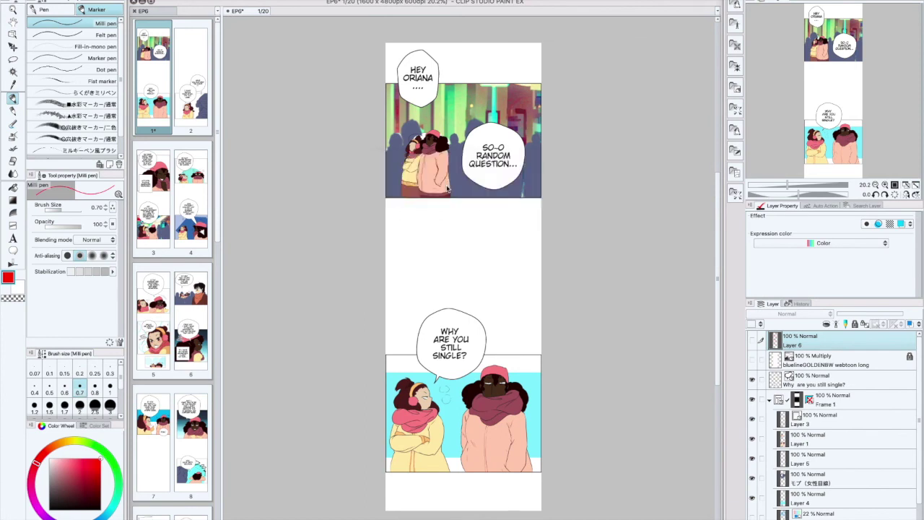